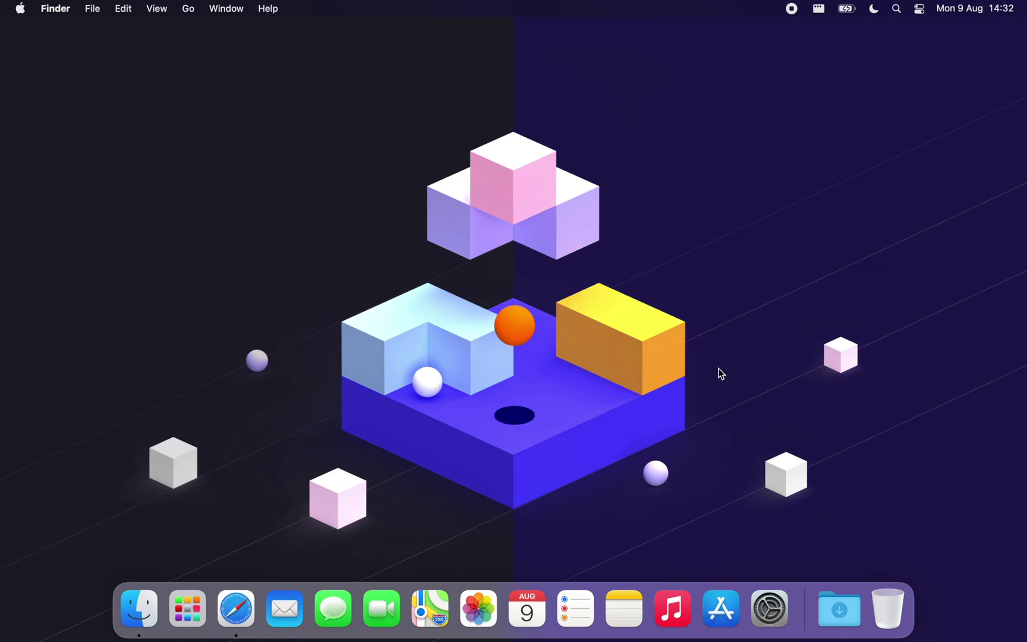
Launch Safari from the Dock on the blocksy.local Web Agency homepage
left_click(244, 605)
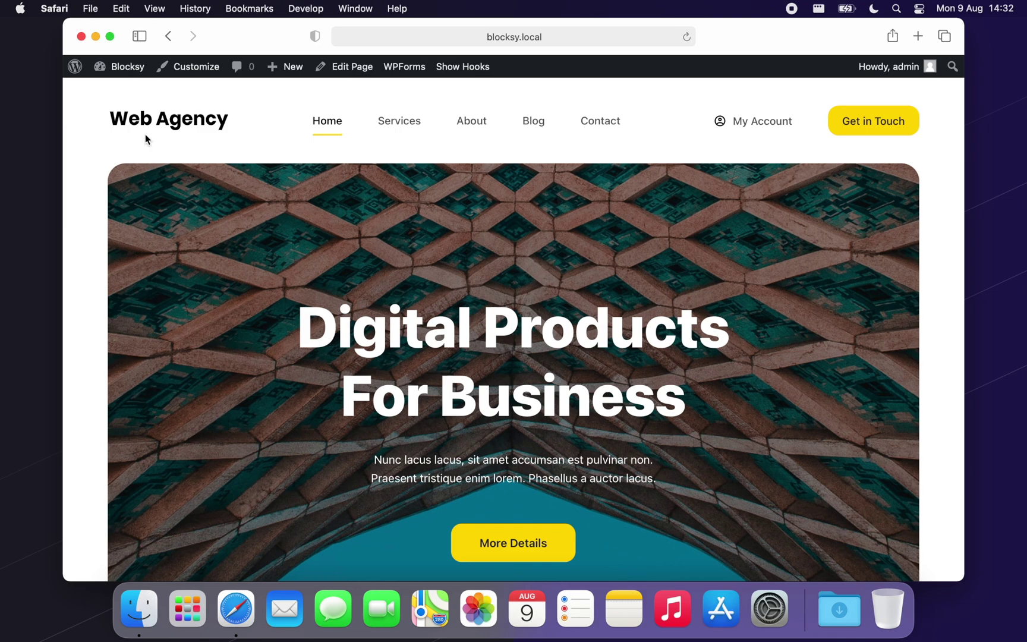
From Blocksy > Account, enable white-label mode for the Blocksy Companion license via the notice link
mouse_move(122, 71)
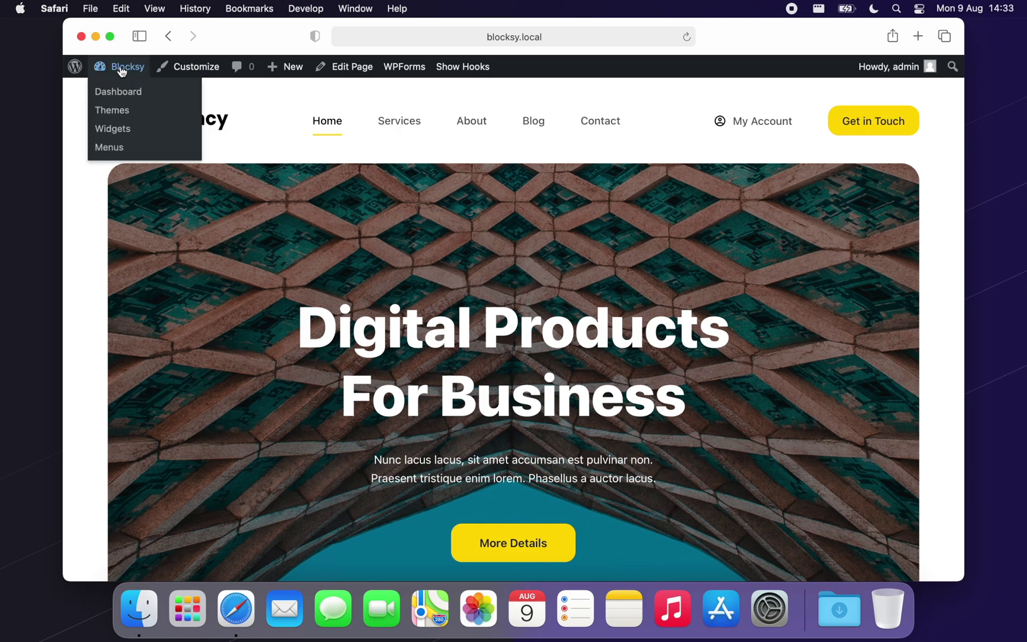
left_click(121, 70)
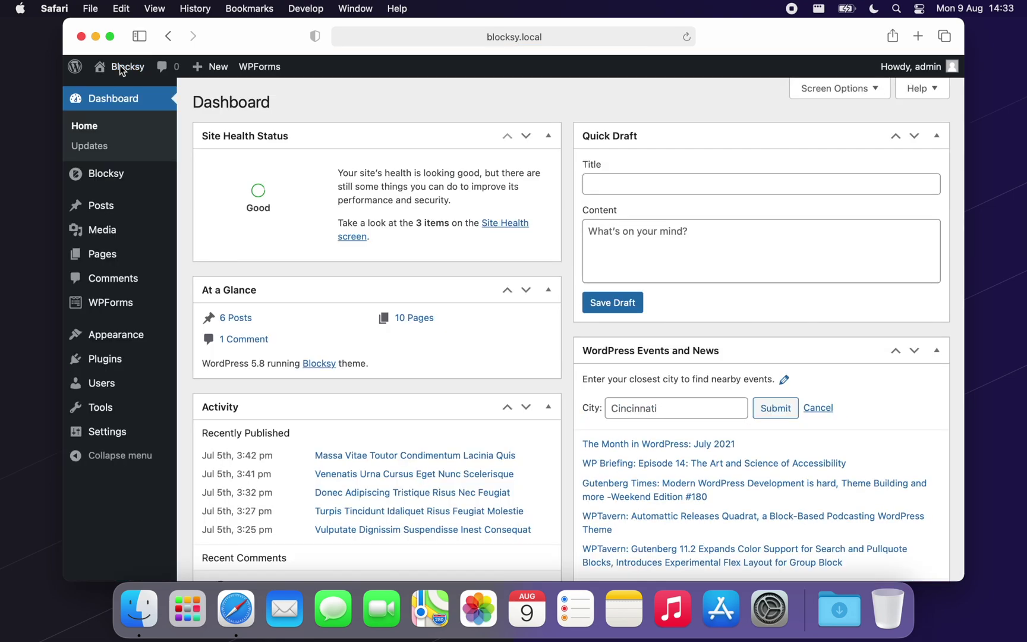
mouse_move(122, 174)
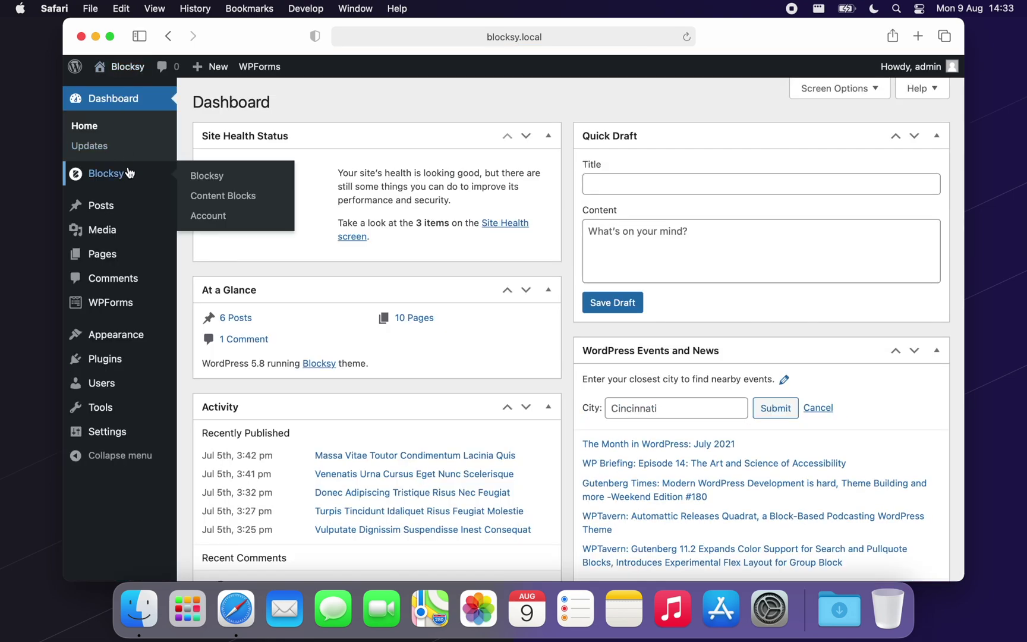
left_click(231, 216)
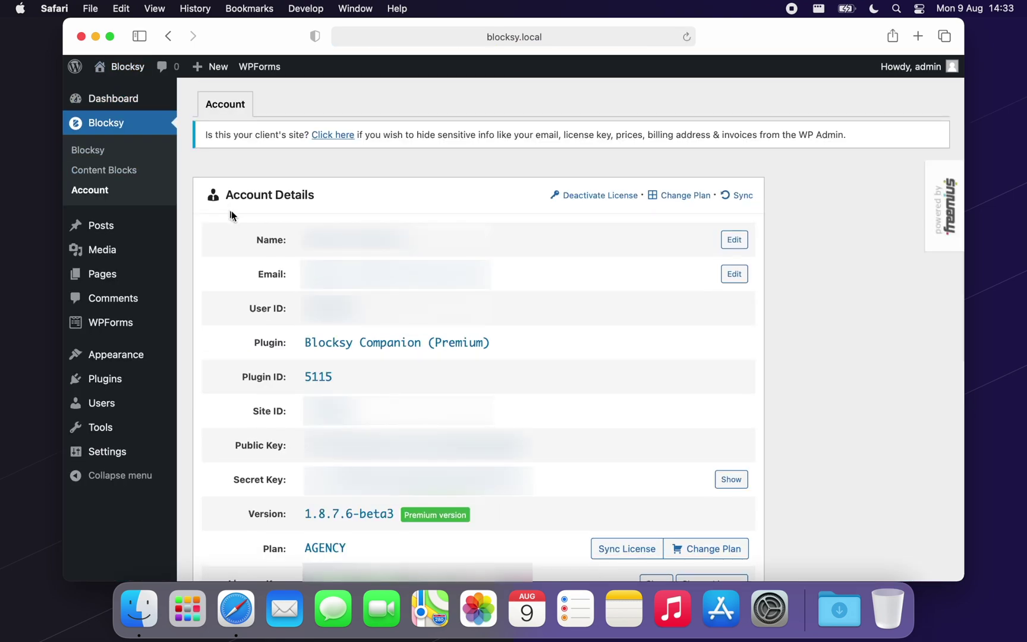
left_click(350, 140)
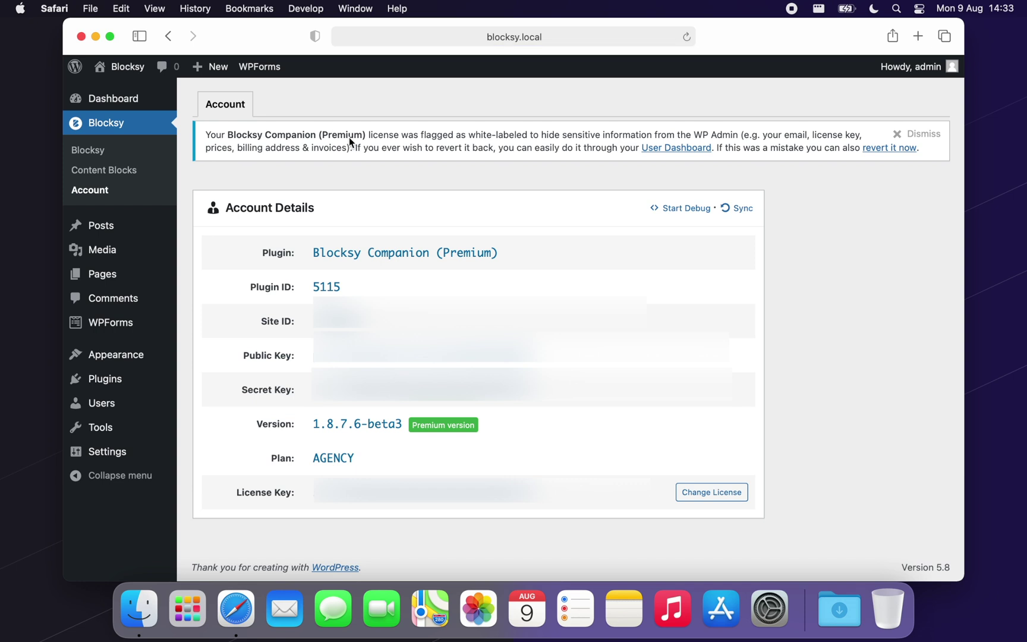
left_click(133, 151)
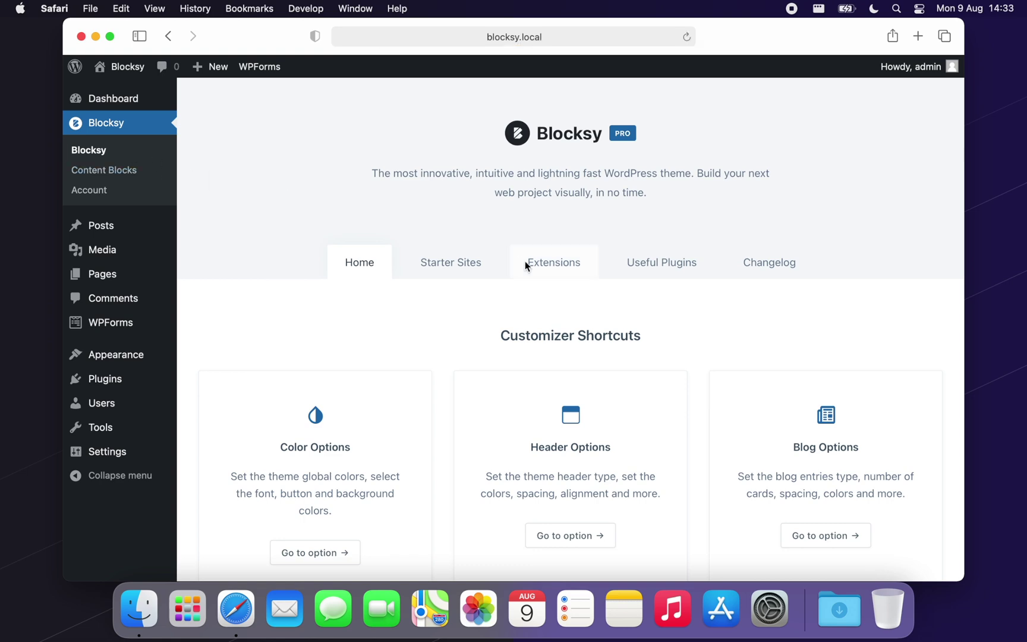
Activate the White Label card in Blocksy's Pro Extensions list
left_click(526, 265)
left_click(597, 346)
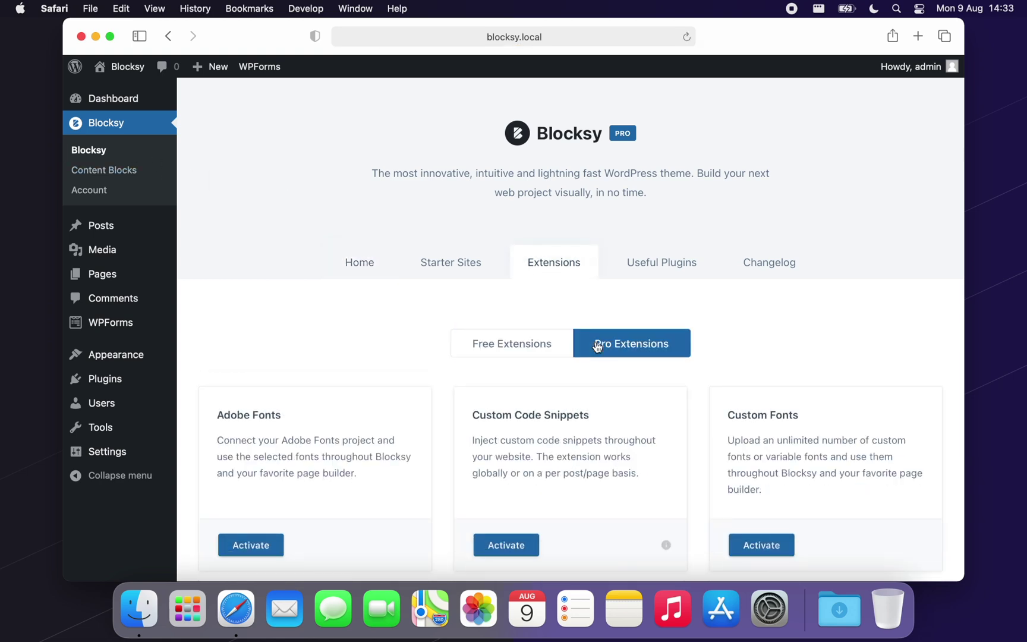
scroll(598, 346, "down", 10)
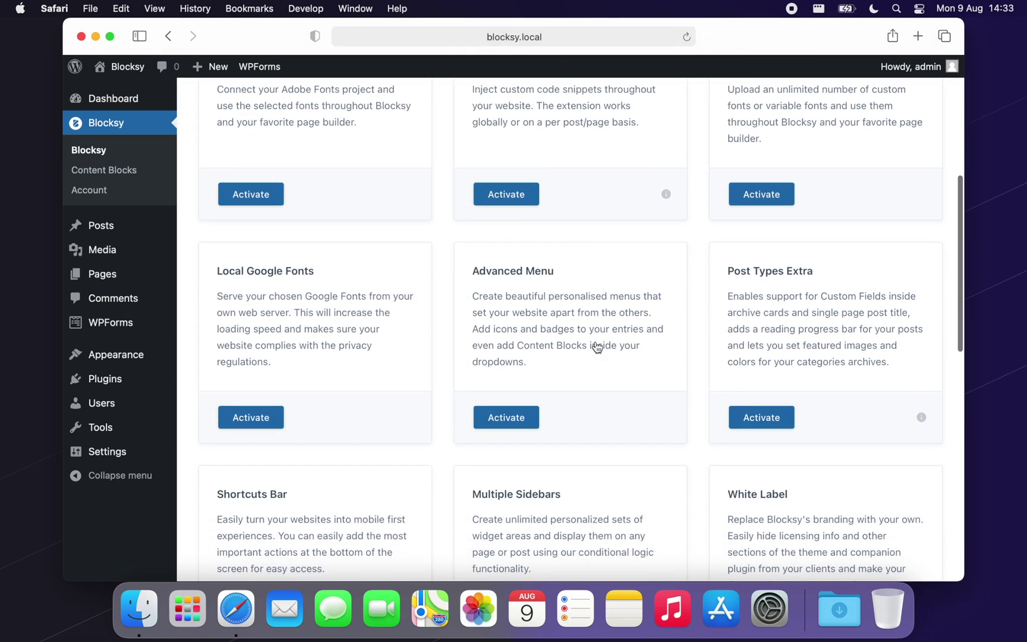
scroll(598, 346, "down", 2)
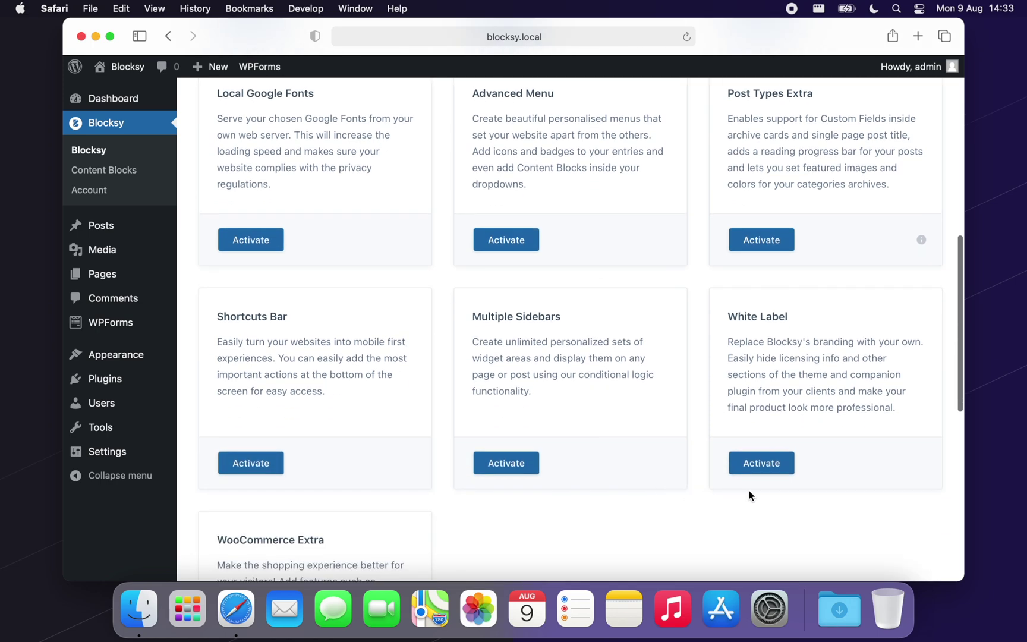
left_click(786, 474)
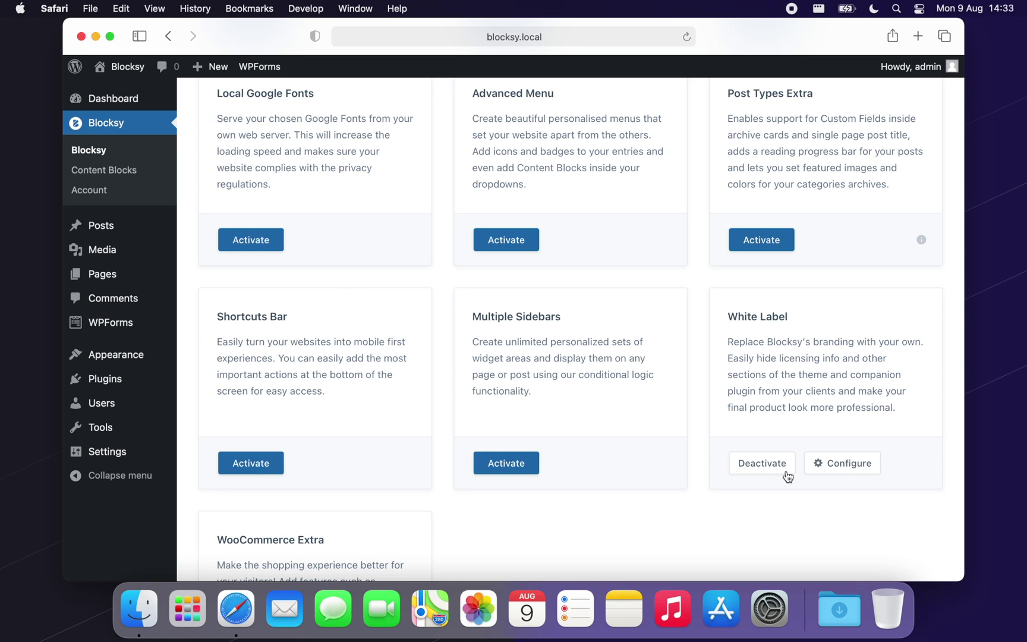
left_click(868, 471)
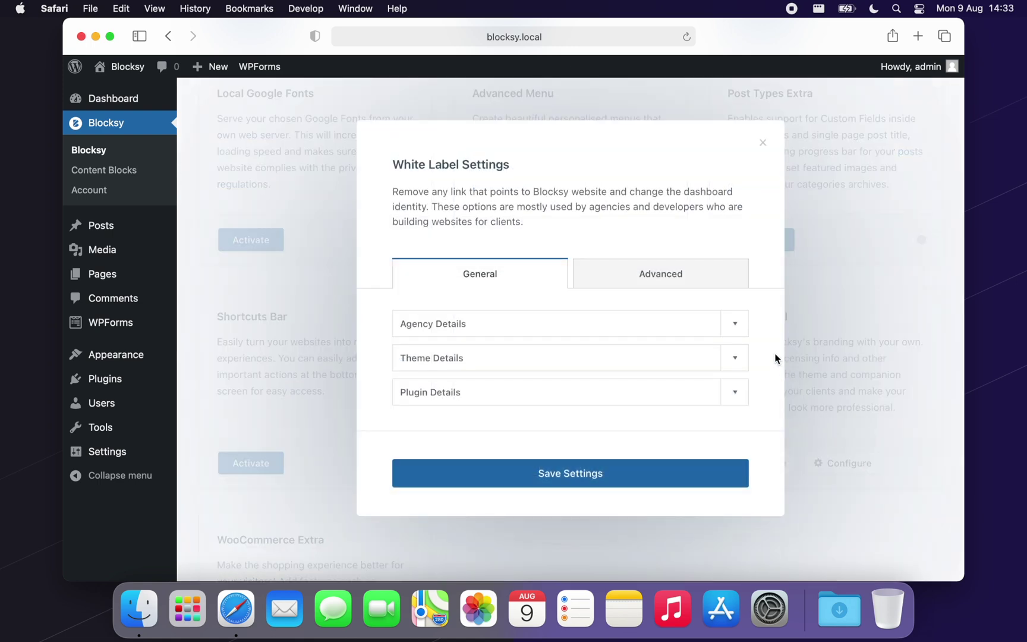
left_click(741, 329)
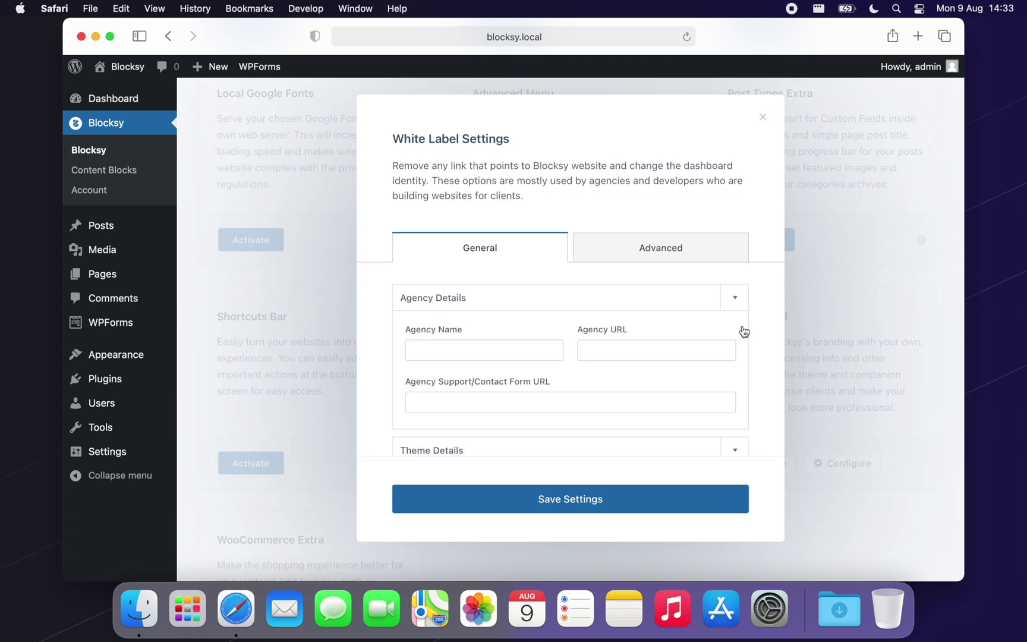
left_click(539, 350)
type("N")
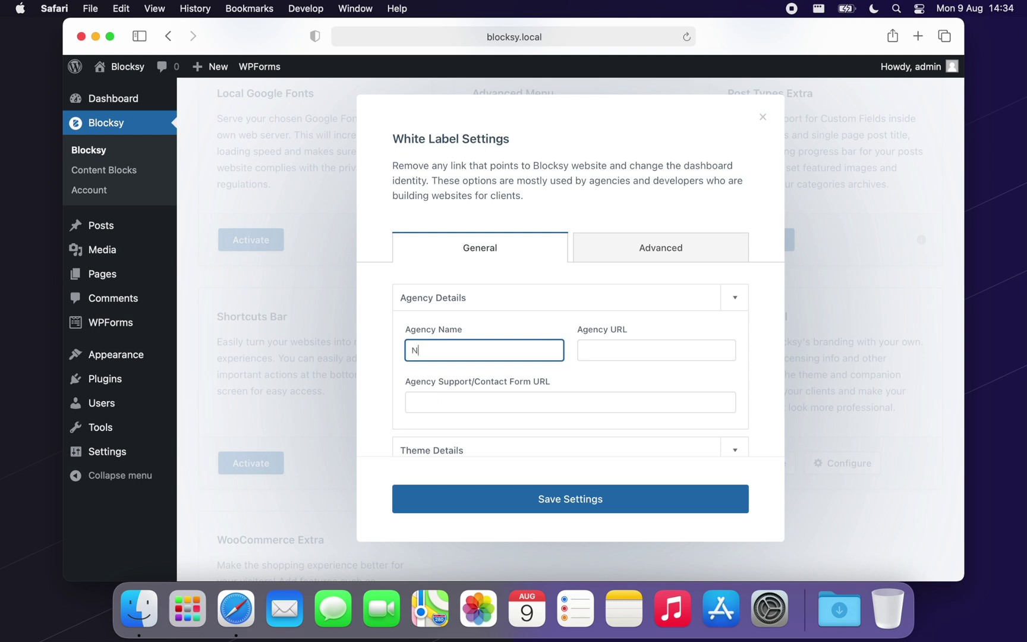
type("ot Creative Themes")
left_click(605, 352)
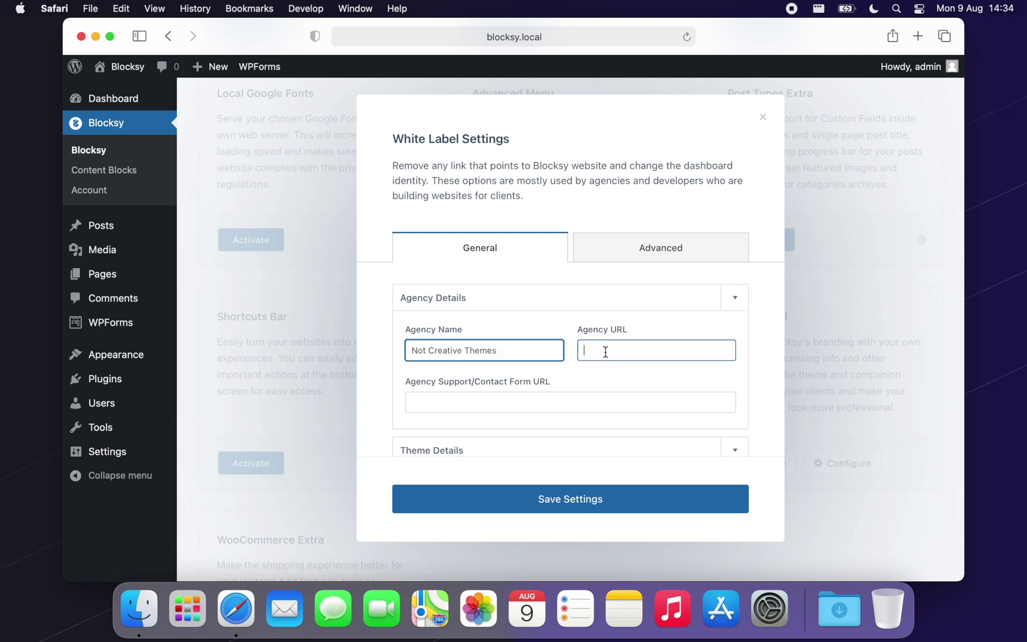
type("https:")
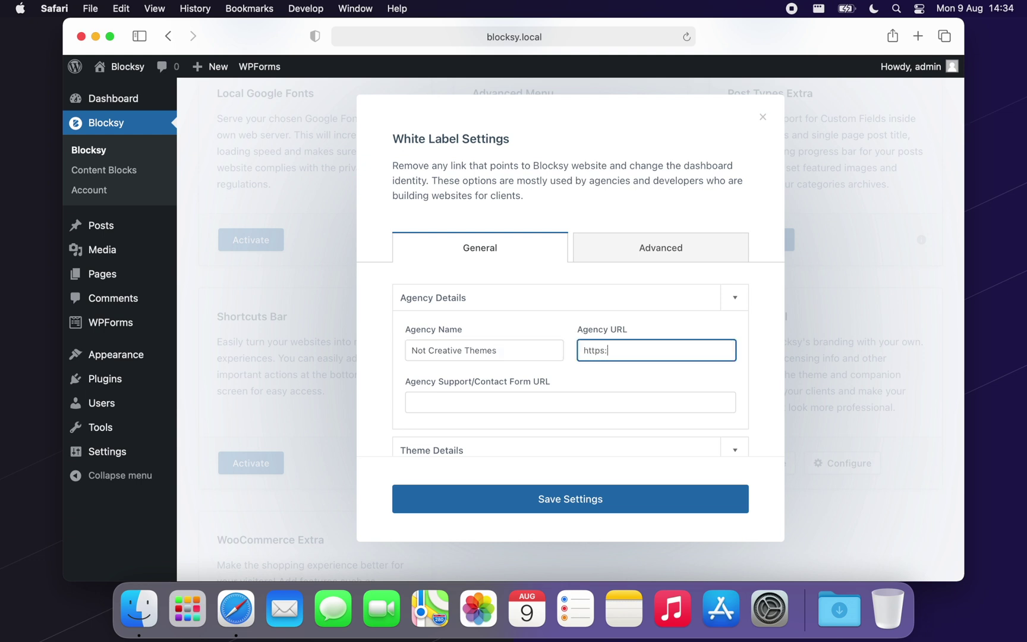
type("//notcreativethemes.com/")
scroll(632, 378, "down", 3)
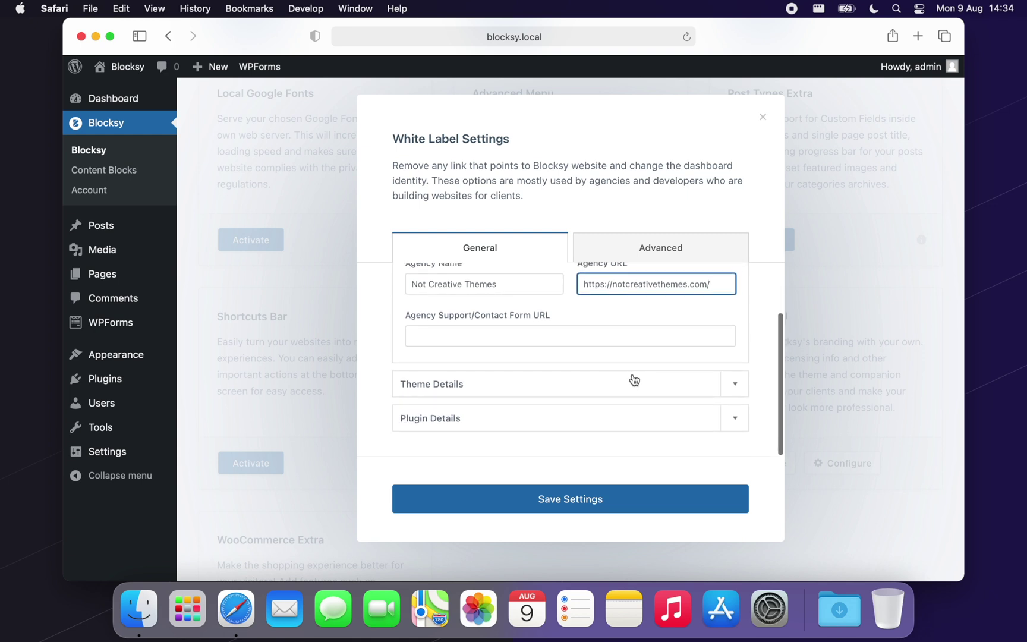
Fill Theme Details with name 'Not Blocksy' and description 'Definitely Not The Blocksy Theme'
left_click(719, 389)
scroll(731, 390, "down", 1)
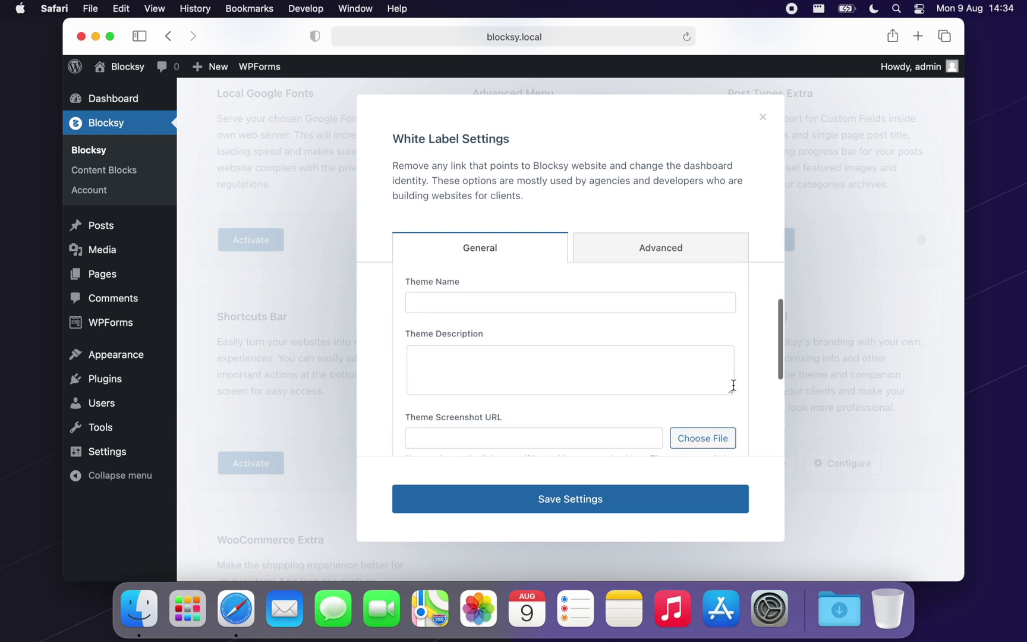
left_click(682, 308)
type("Not Blocks")
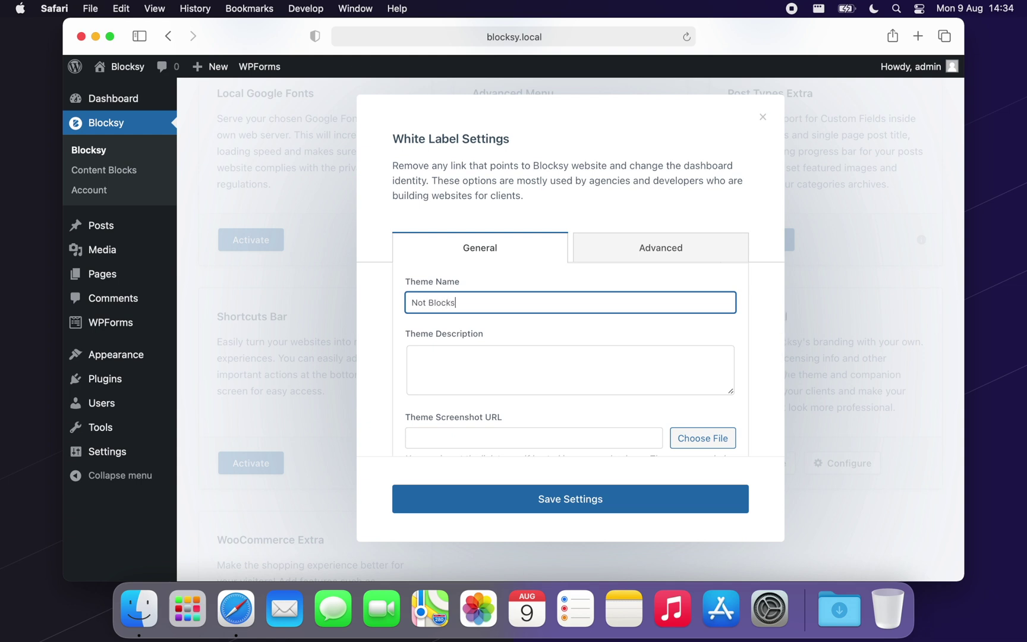
type("y")
left_click(652, 359)
type("D")
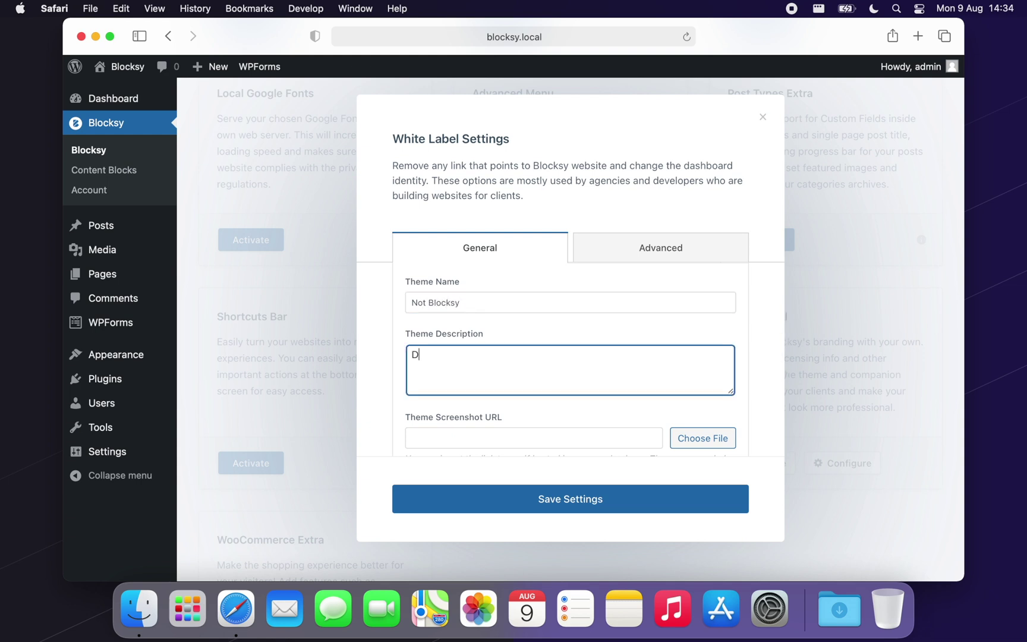
type("efinitely Not The Blocksy Theme")
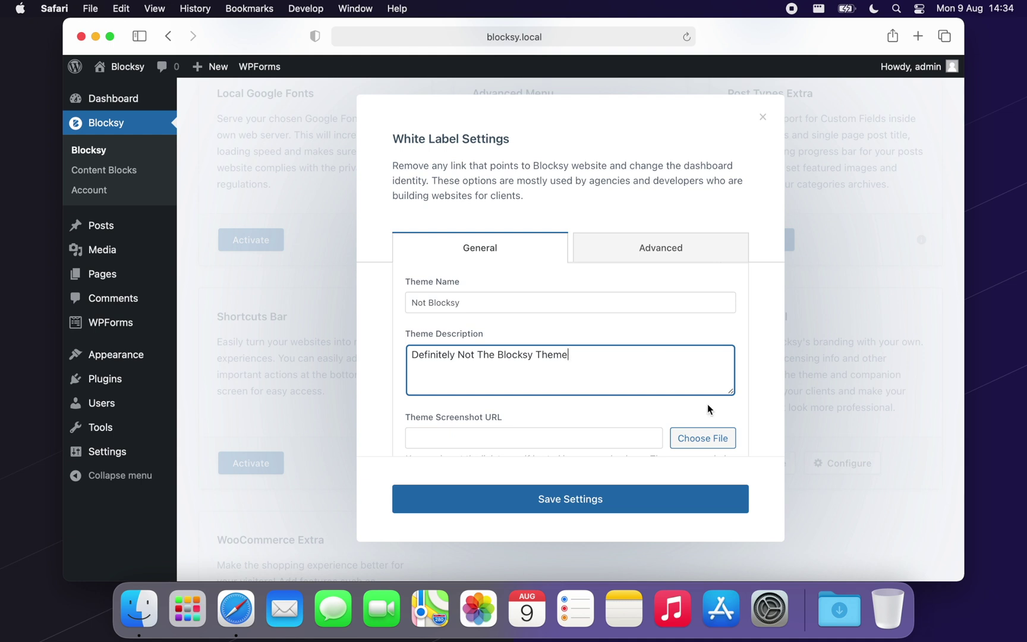
scroll(708, 409, "down", 4)
scroll(707, 408, "down", 1)
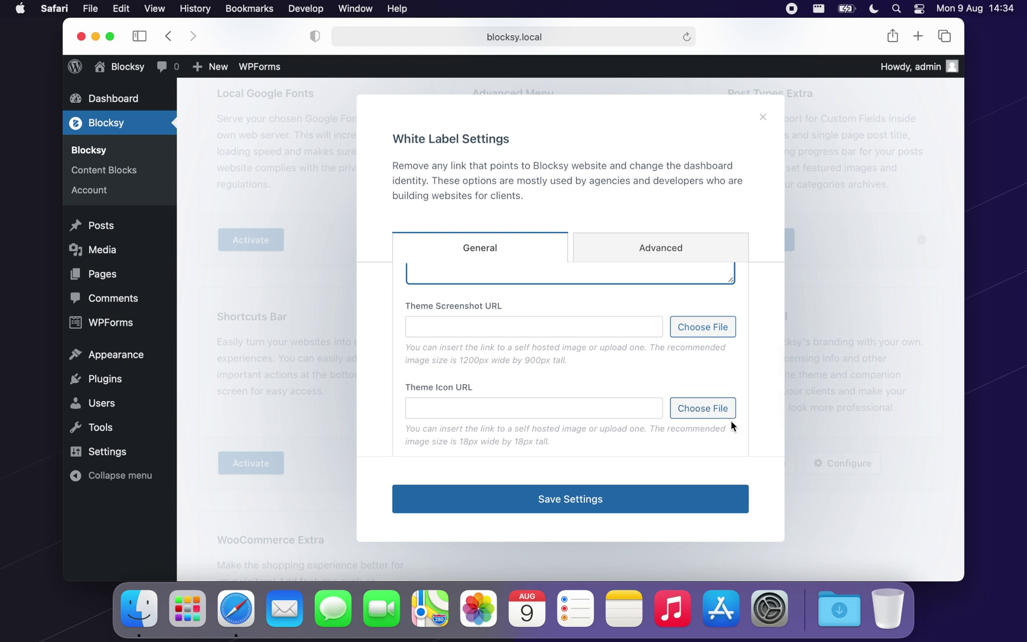
scroll(733, 426, "down", 1)
scroll(733, 426, "down", 2)
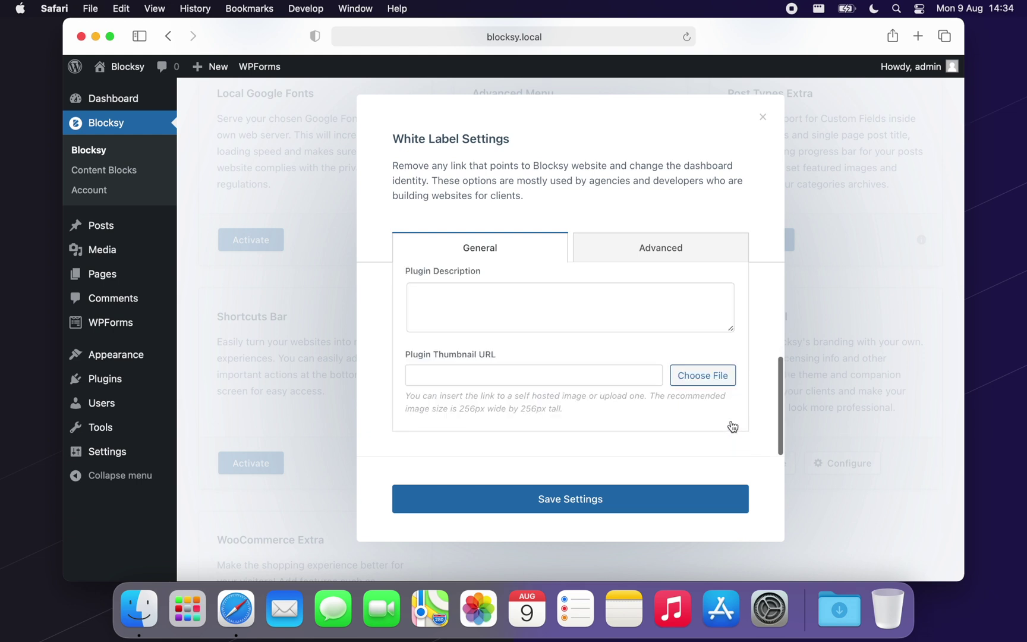
left_click(731, 424)
Enter Plugin Name 'Not The Blocksy Companion Plugin' and Plugin Description 'Definitely Not Blocksy Companion'
scroll(732, 424, "up", 3)
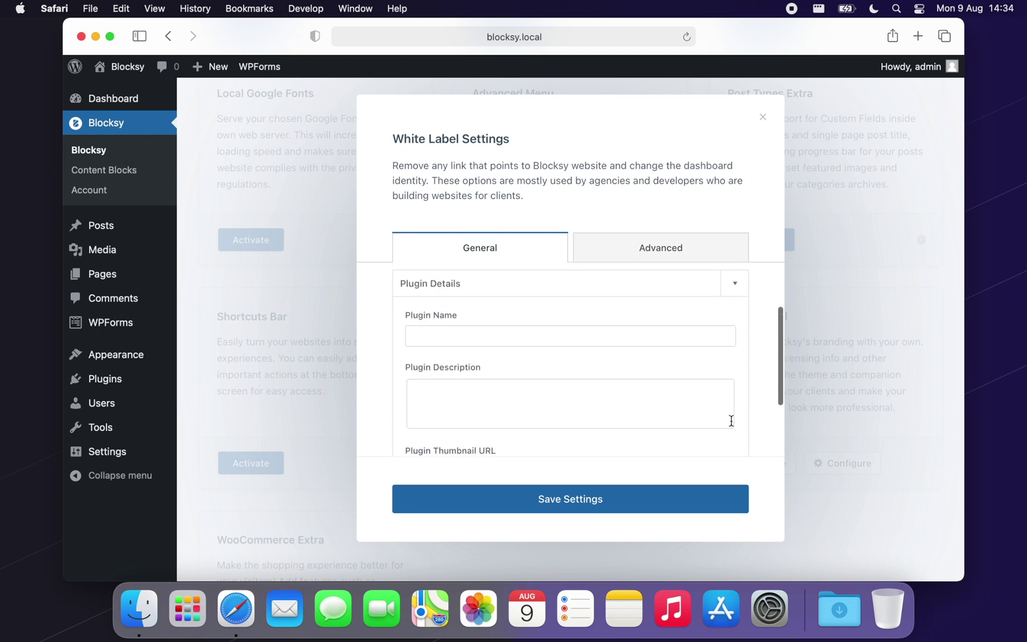
left_click(718, 338)
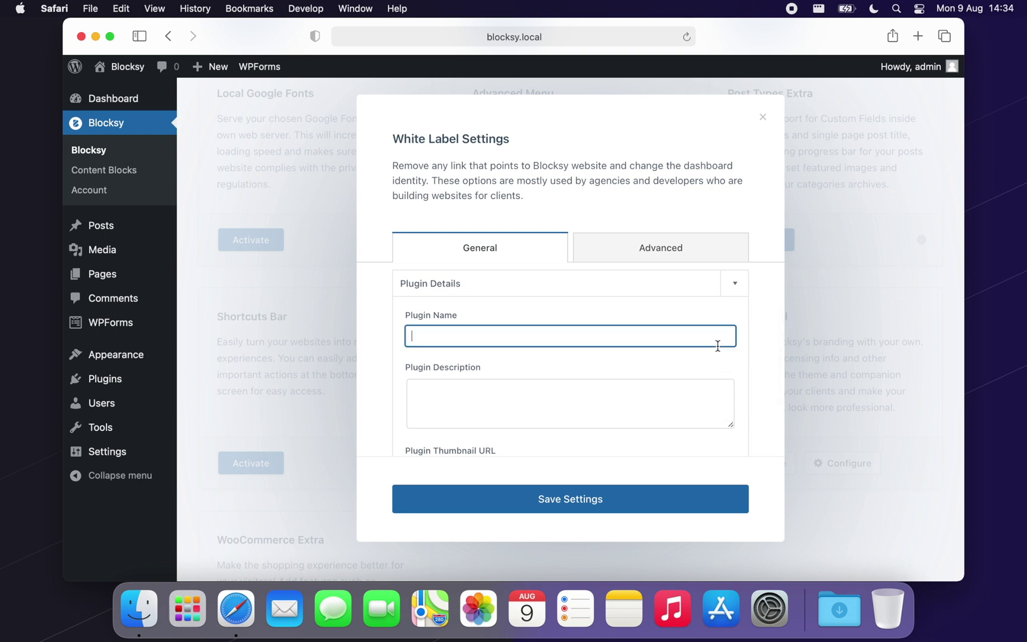
type("Not The Blocksy Companion (")
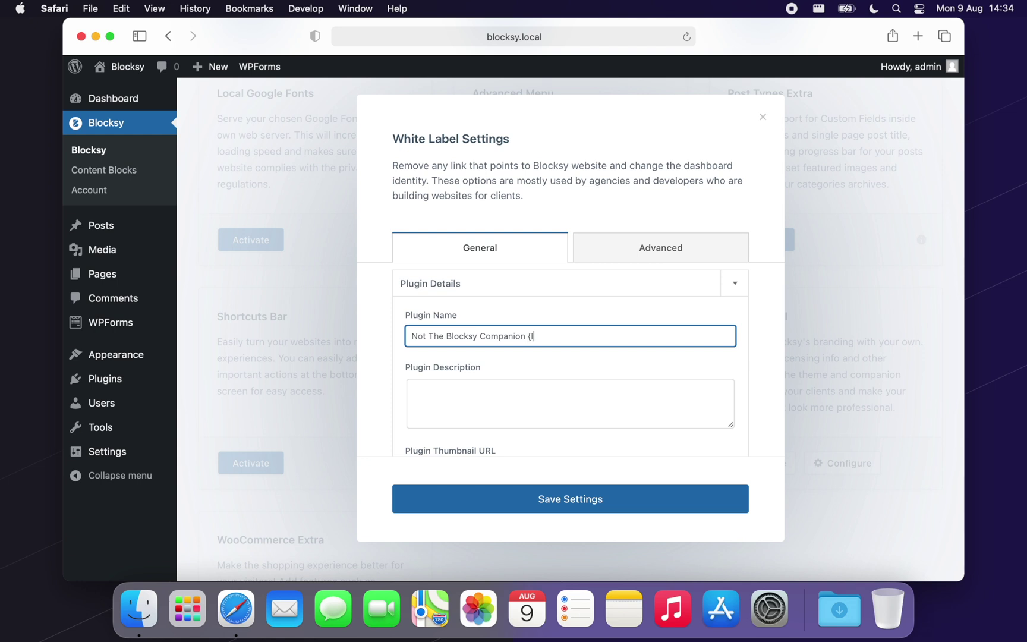
key("BackSpace")
type("Plugin")
key("Tab")
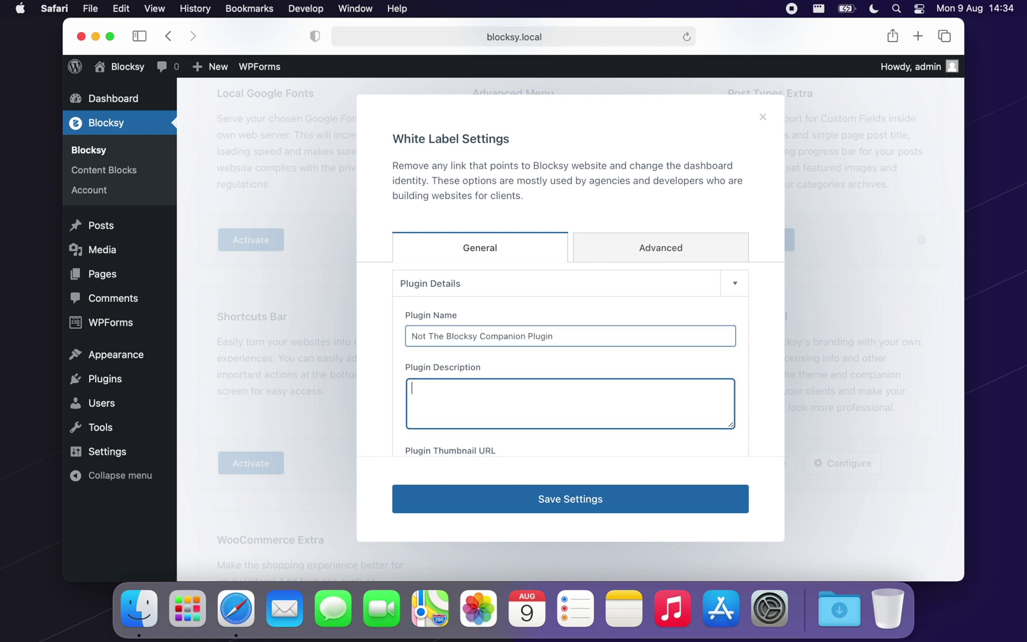
type("Definitely Not Blocksy Co")
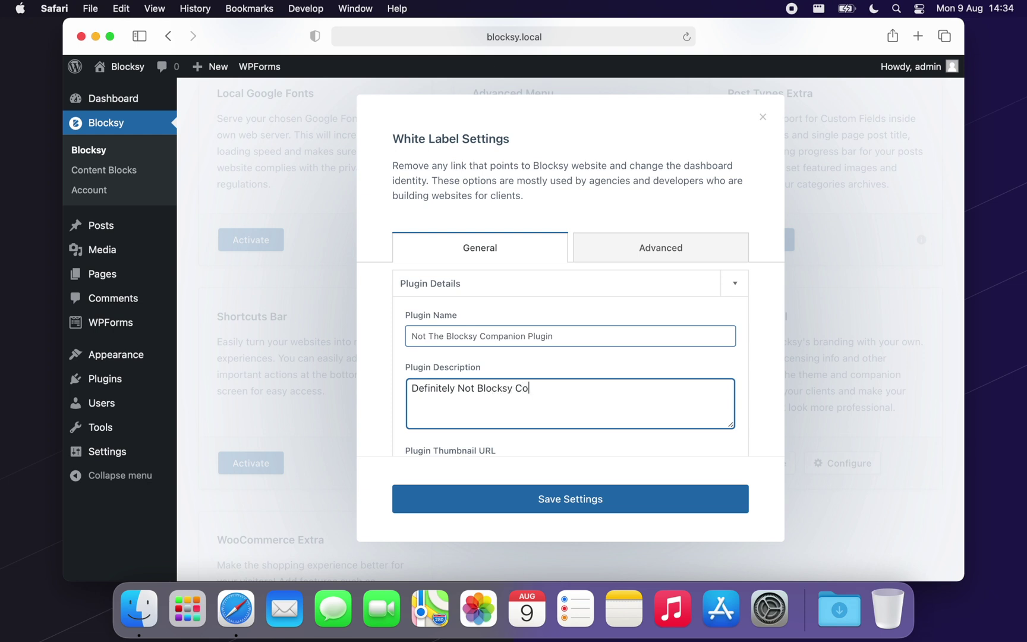
type("mpanion")
left_click(741, 337)
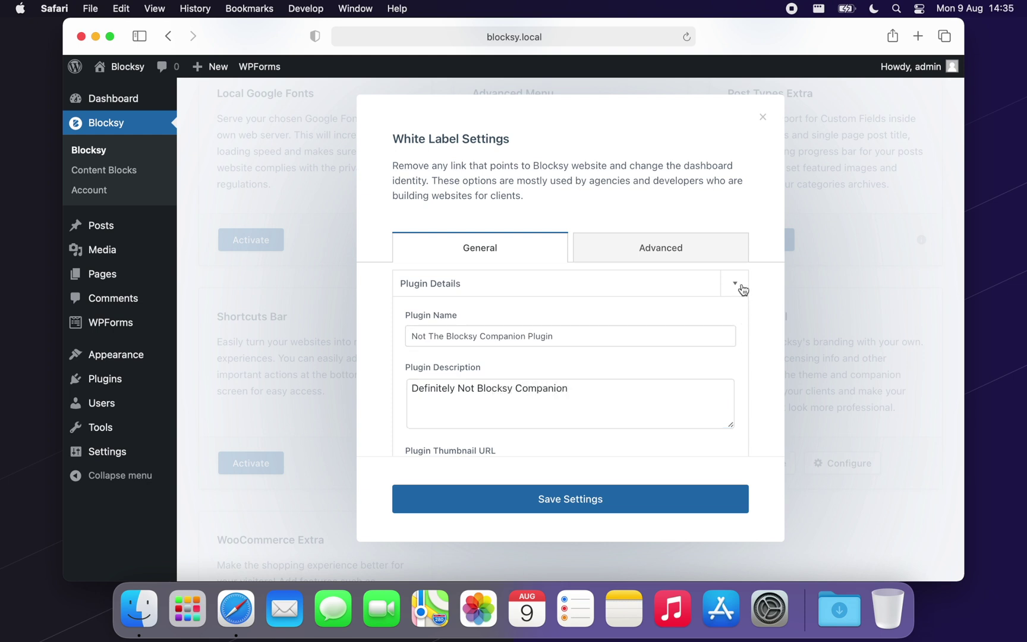
In the Advanced tab, turn on hiding for Account Menu Item, Starter Sites, Useful Plugins, Changelog and Support
left_click(739, 262)
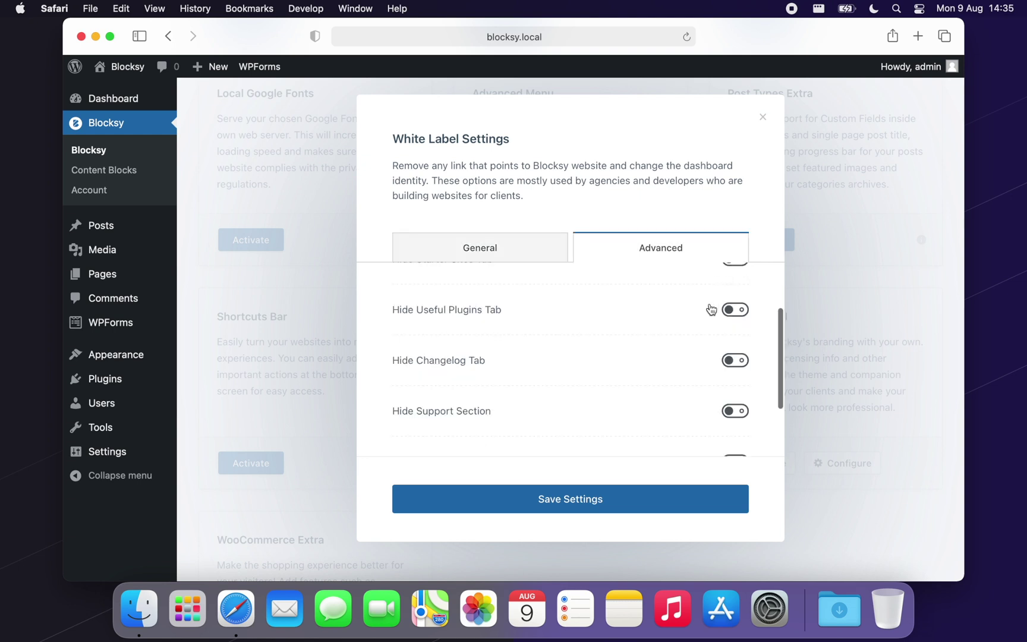
scroll(711, 307, "up", 3)
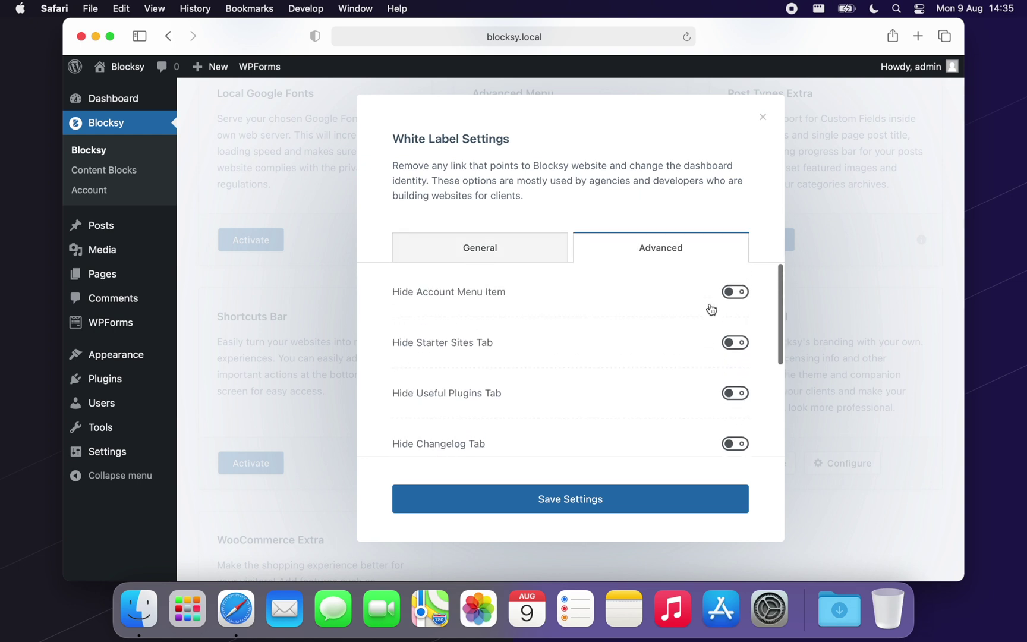
left_click(746, 298)
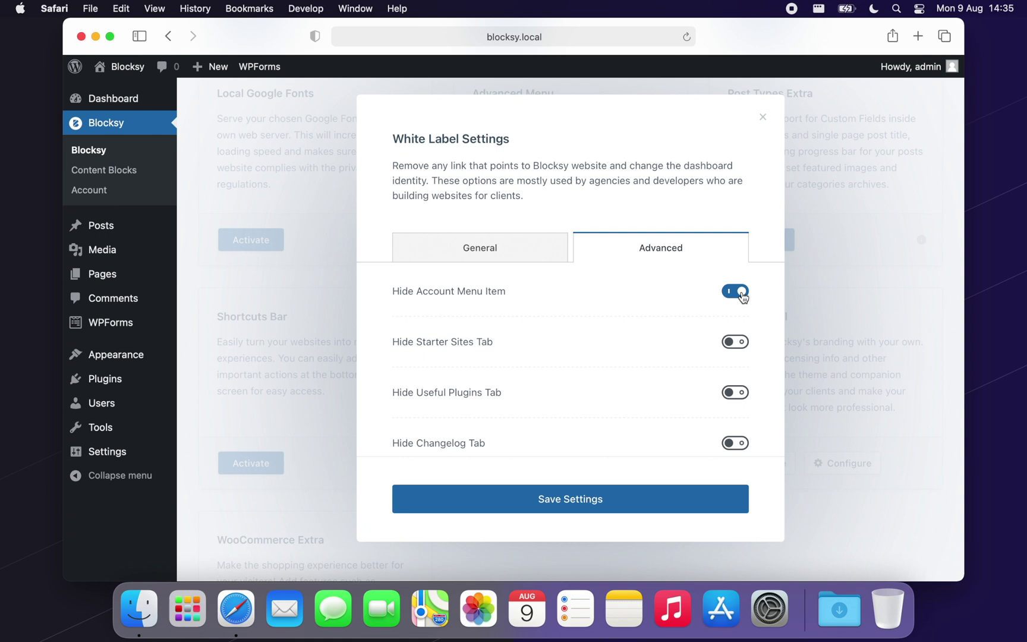
left_click(746, 342)
left_click(742, 395)
scroll(742, 397, "down", 3)
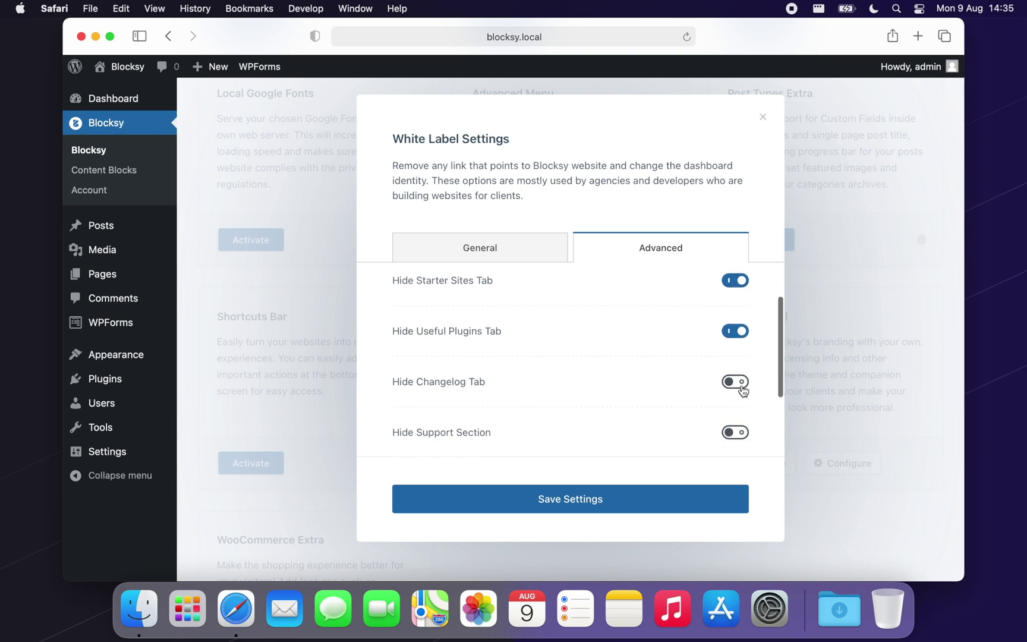
left_click(743, 391)
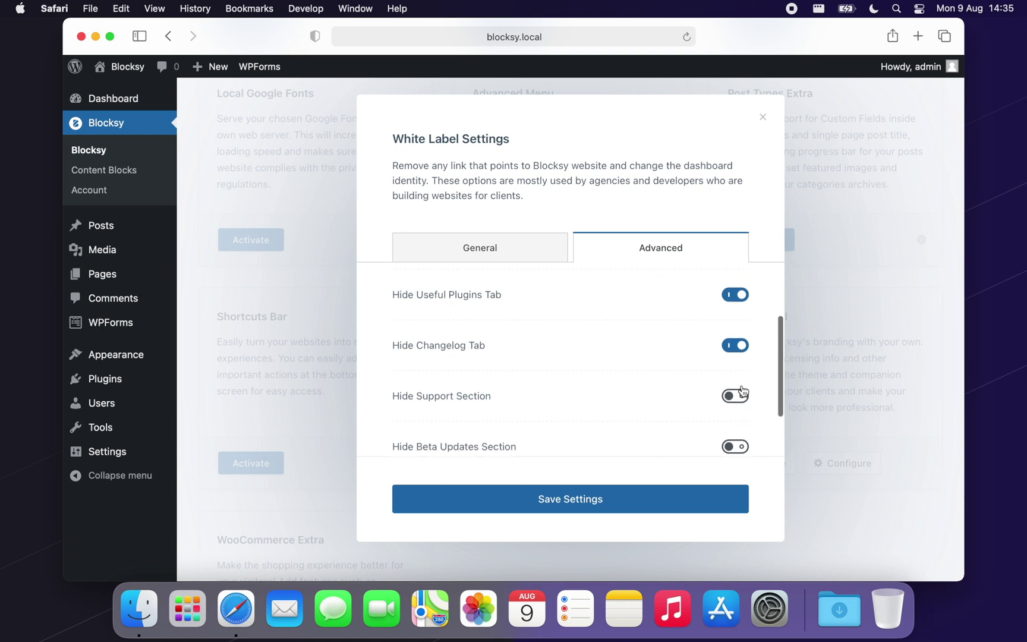
scroll(742, 391, "down", 1)
left_click(742, 390)
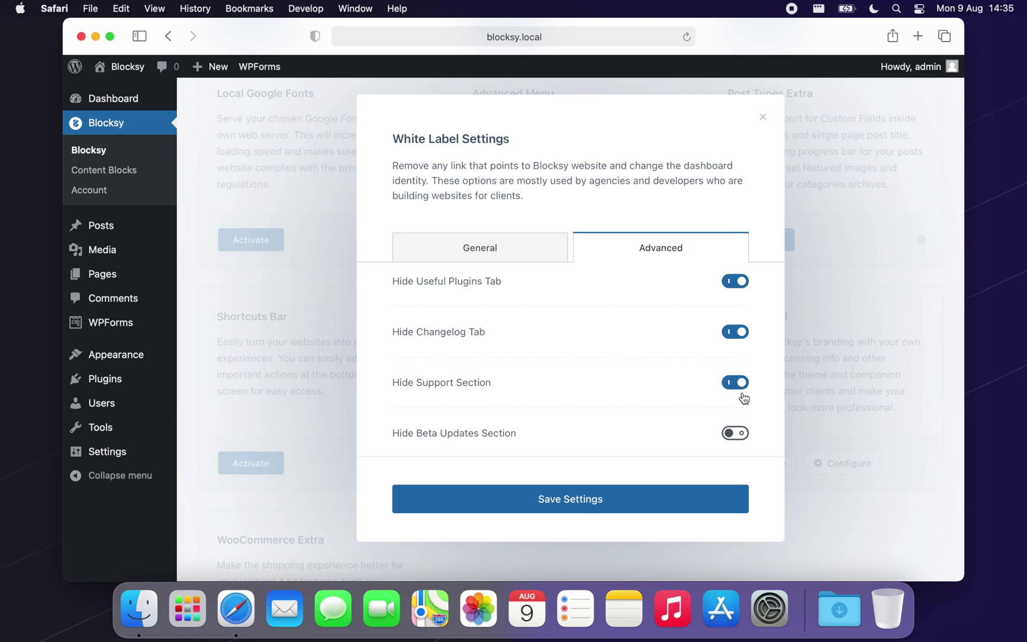
Turn on the Hide Beta Updates Section and Hide White Label Extension toggles
scroll(741, 397, "down", 4)
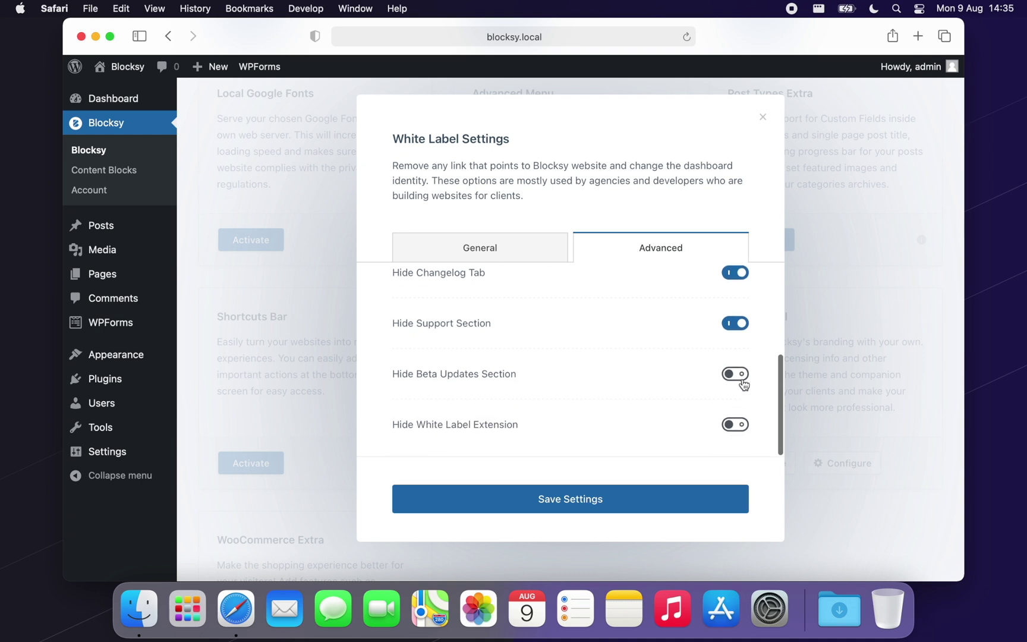
left_click(743, 383)
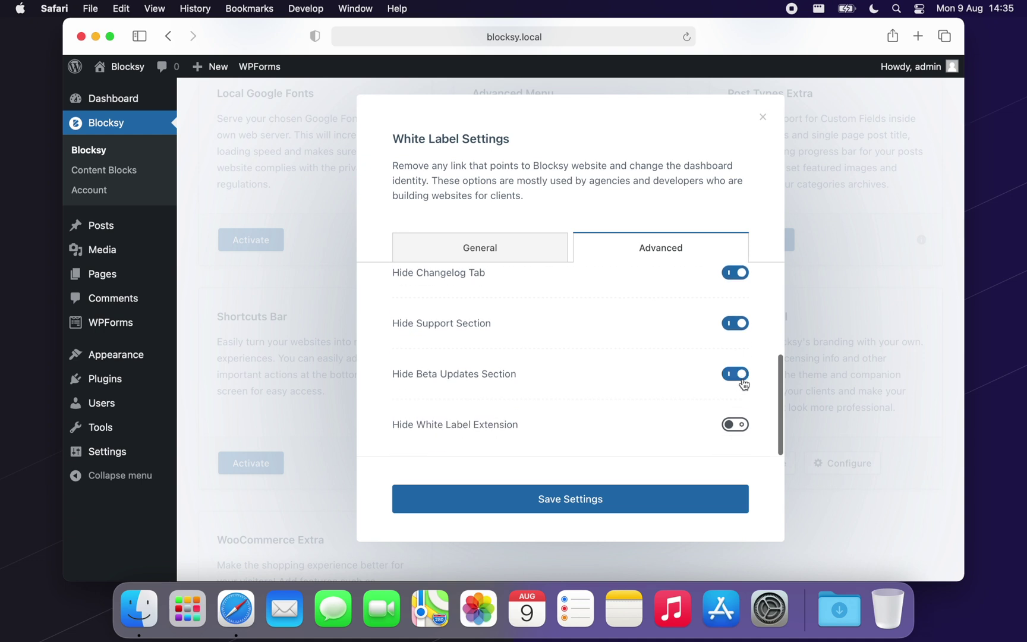
left_click(743, 432)
Save the White Label settings and check the Themes and Plugins pages for the 'Not Blocksy' branding
left_click(743, 502)
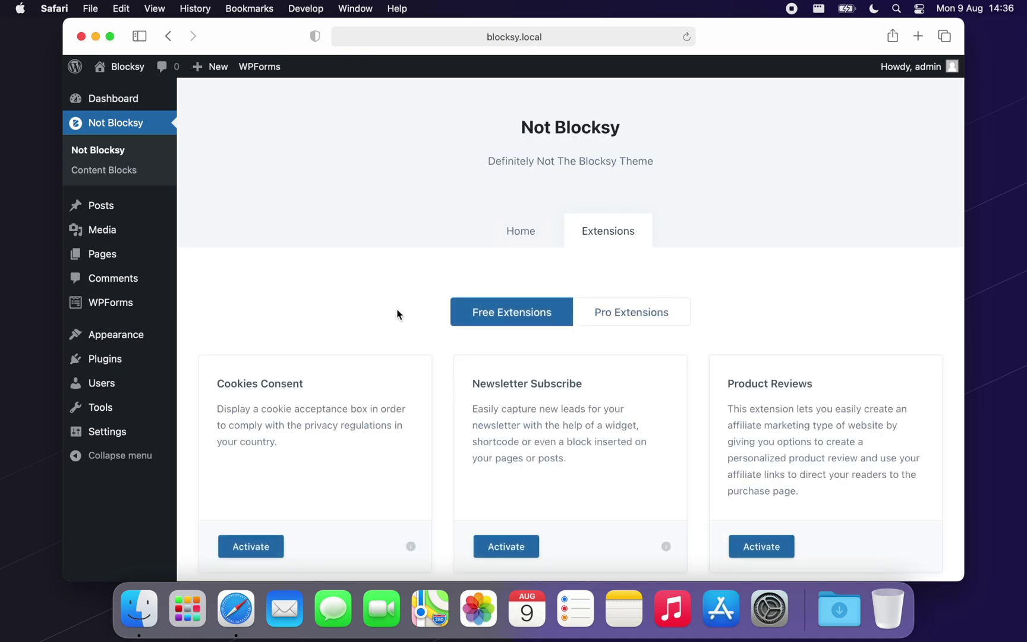
left_click(166, 334)
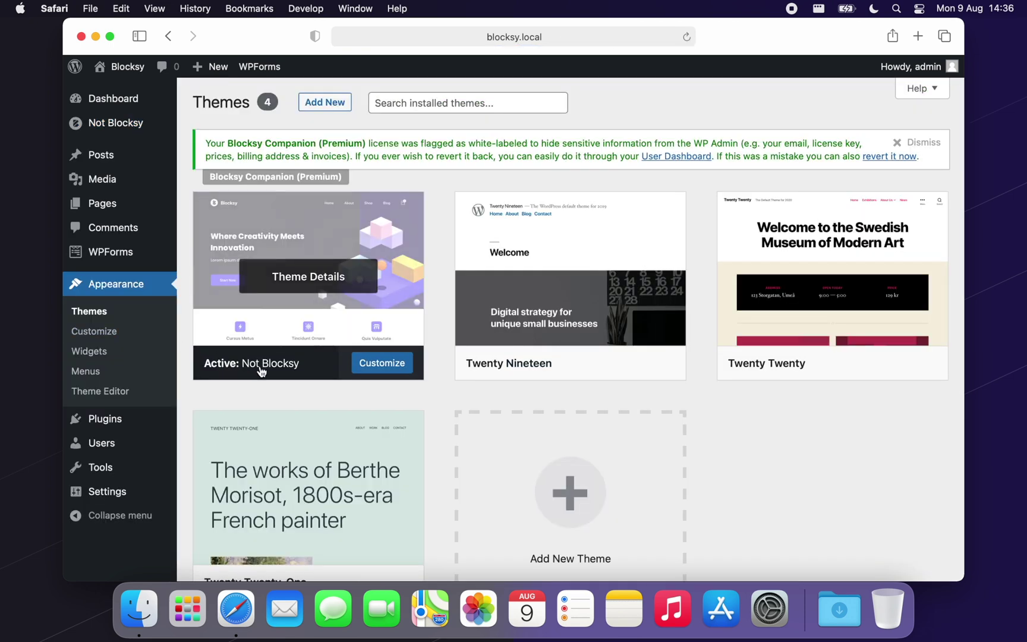
left_click(148, 420)
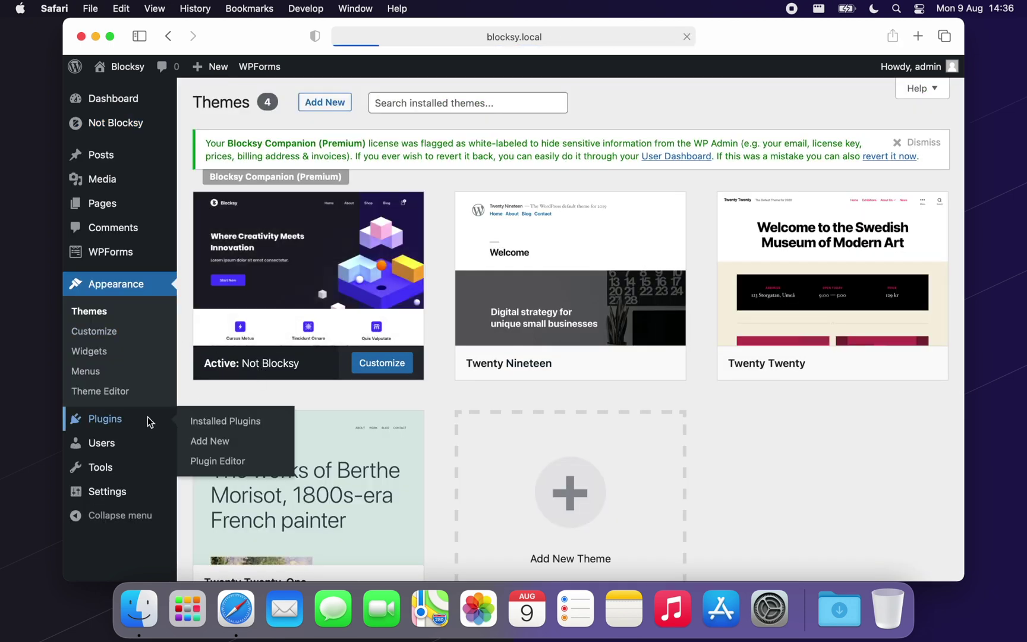